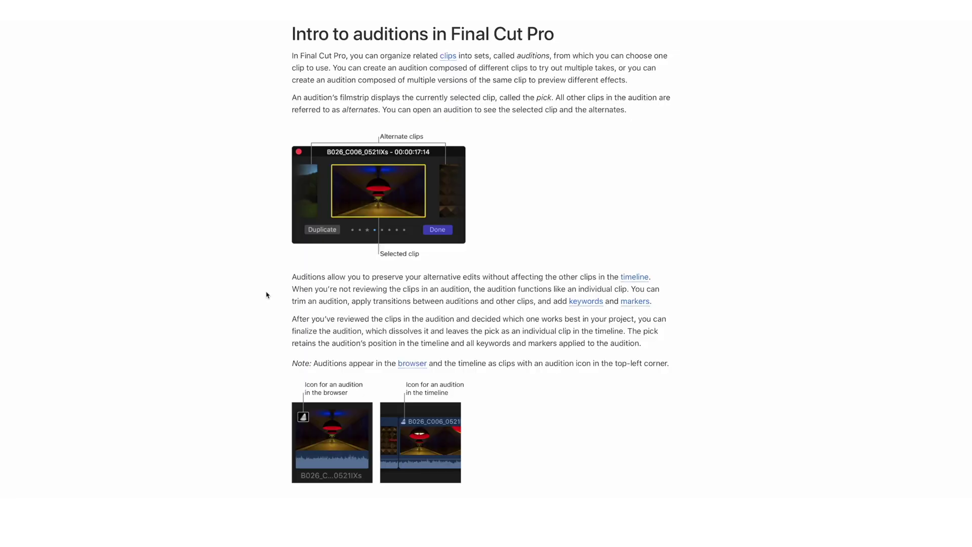
# Highlight the sentence about auditions preserving alternative edits without affecting other timeline clips, and clear the highlight.
pyautogui.moveTo(292, 277); pyautogui.dragTo(669, 278)
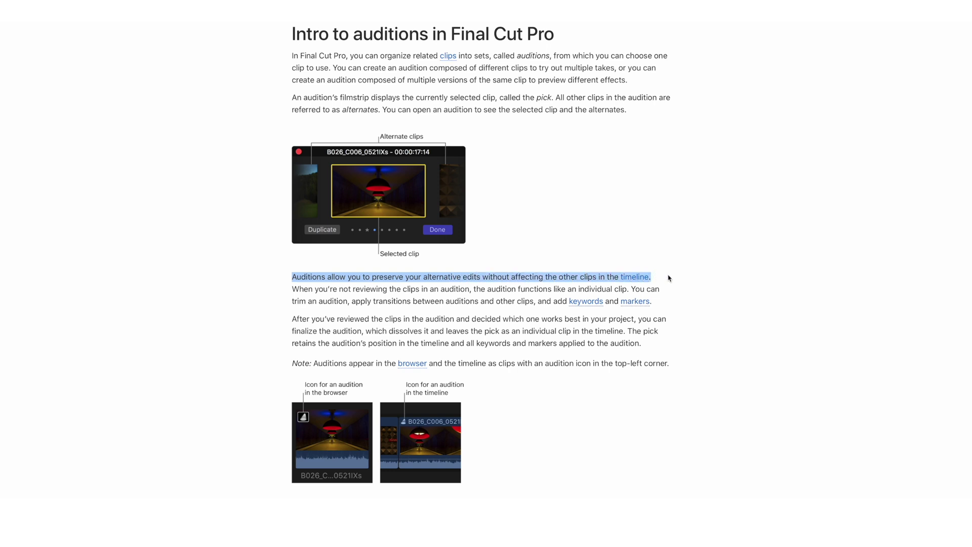
pyautogui.click(669, 278)
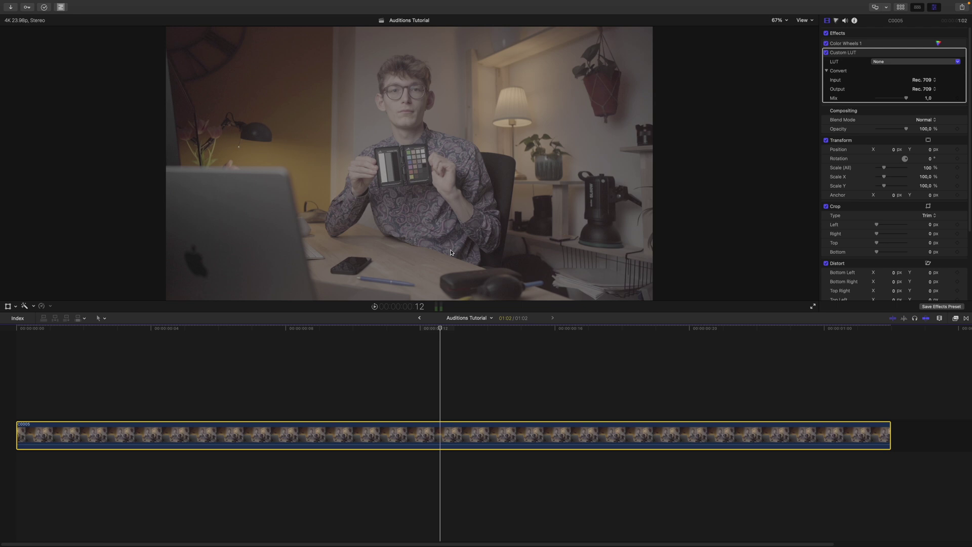
# Try the Sony LC-709TypeA LUT and the SLog3_SG3c-Rec709800_Rec709 LUT in the clip's Custom LUT effect.
pyautogui.click(906, 61)
pyautogui.moveTo(902, 96)
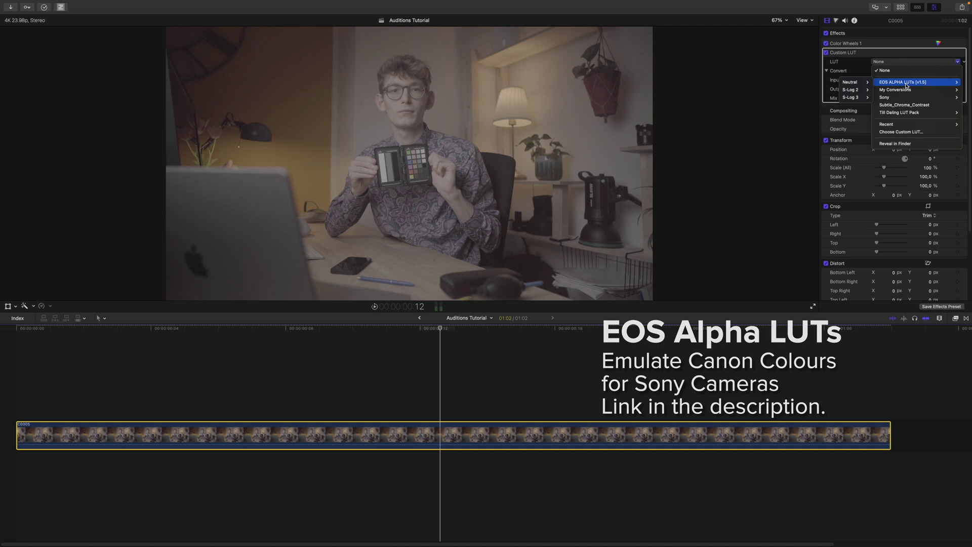
pyautogui.click(828, 99)
pyautogui.click(937, 62)
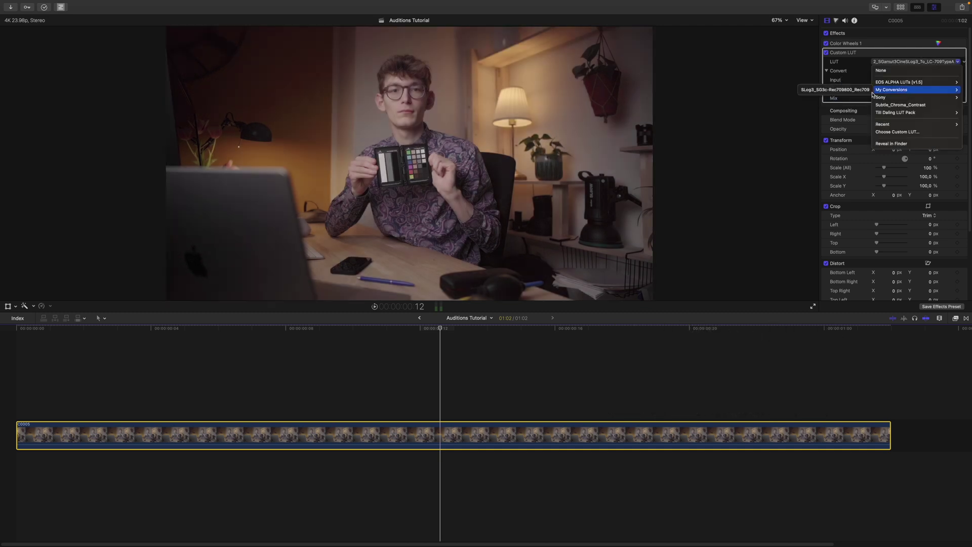
pyautogui.click(843, 94)
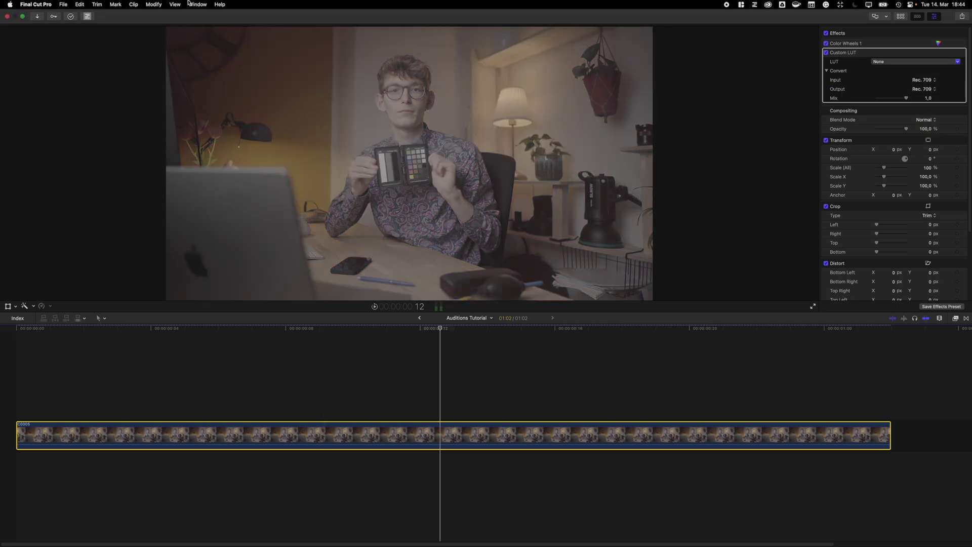
# Duplicate the C0005 timeline clip as an audition.
pyautogui.click(134, 4)
pyautogui.moveTo(162, 53)
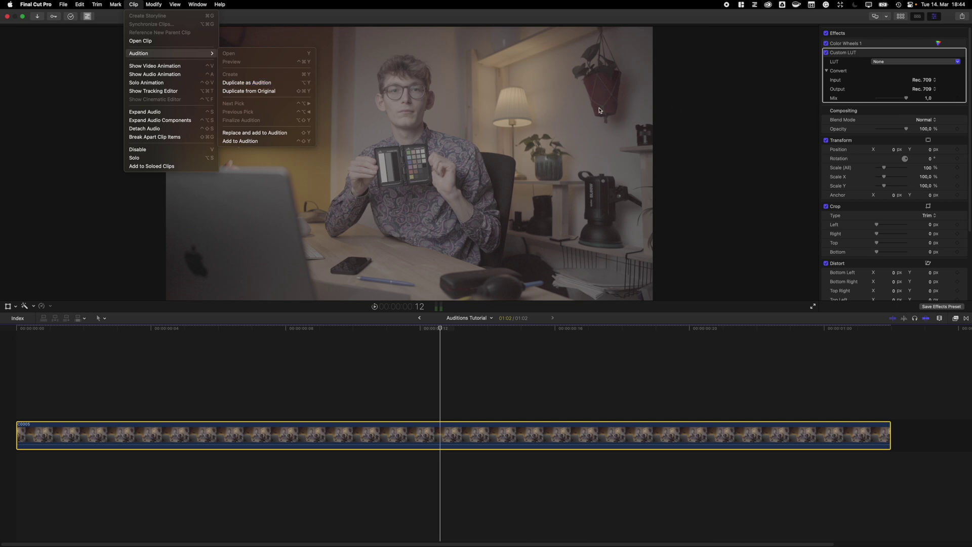
pyautogui.click(278, 84)
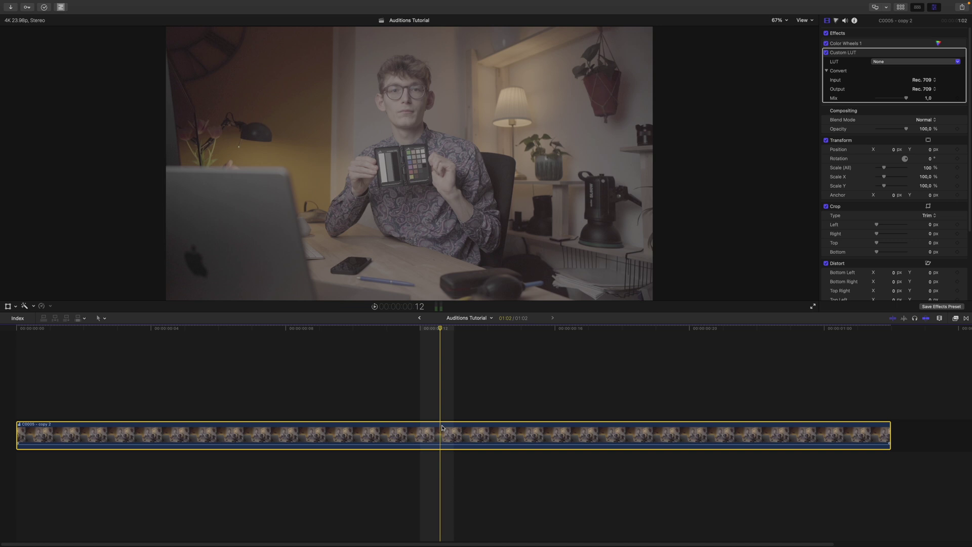
# Review the original C0005 version in the audition and make C0005 - copy 1 the pick.
pyautogui.press('y')
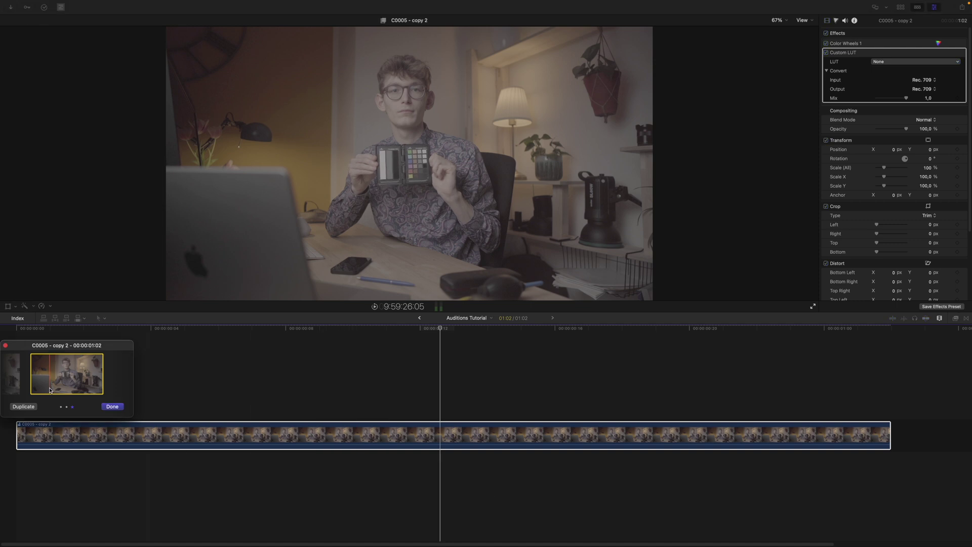
pyautogui.click(11, 380)
pyautogui.click(11, 380)
pyautogui.click(108, 407)
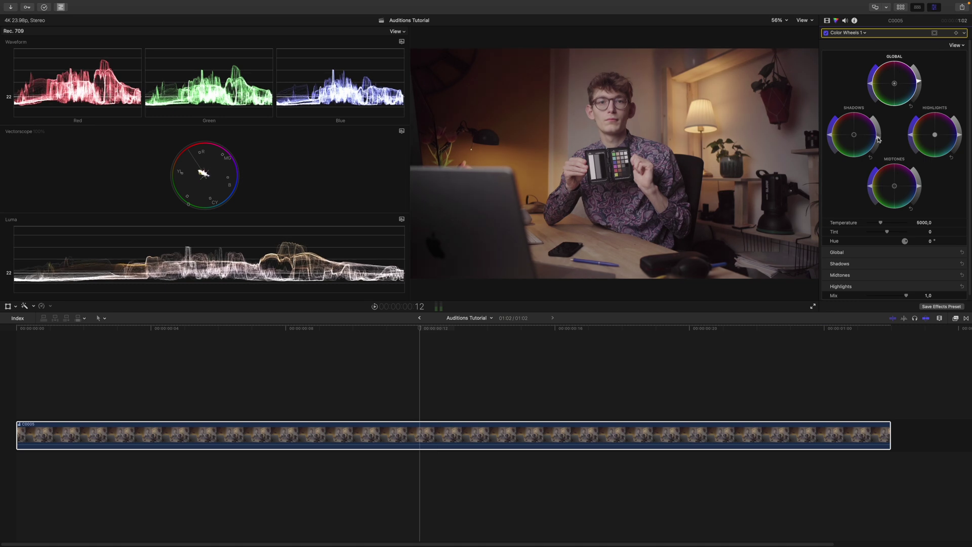
pyautogui.press('y')
pyautogui.click(121, 380)
pyautogui.click(111, 405)
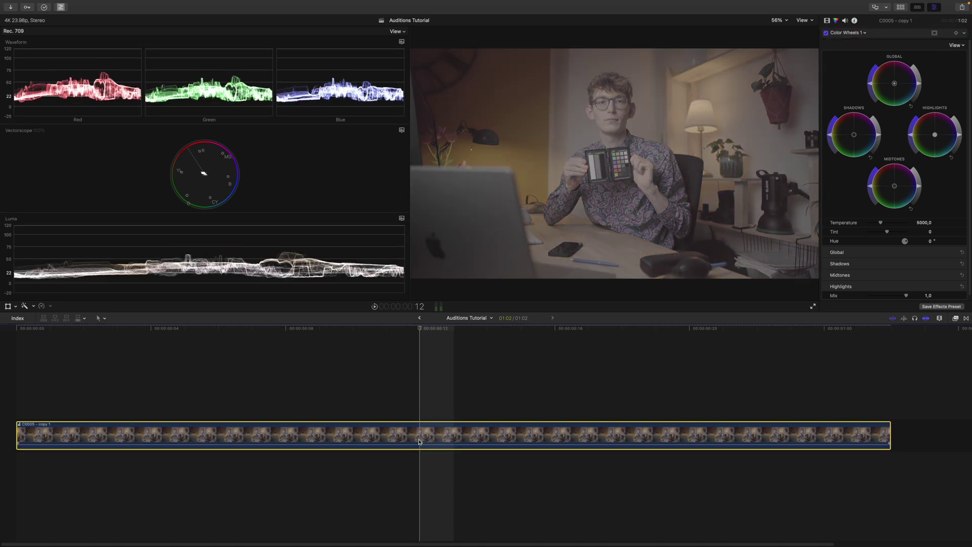
# Apply the SLog3_SG3c-Rec709800_Rec709 LUT to C0005 - copy 1 and slightly raise the global brightness in Color Wheels 1.
pyautogui.click(827, 20)
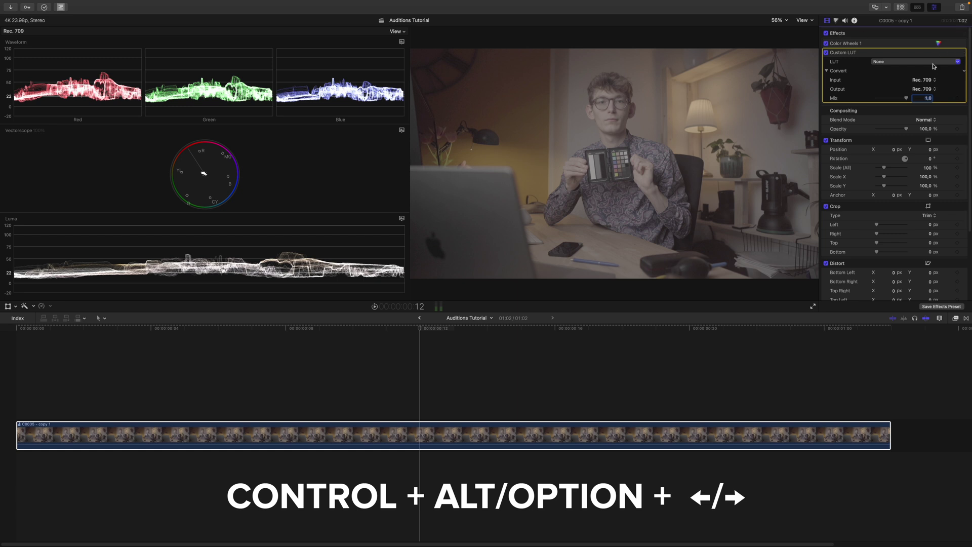
pyautogui.click(955, 61)
pyautogui.moveTo(918, 90)
pyautogui.click(860, 90)
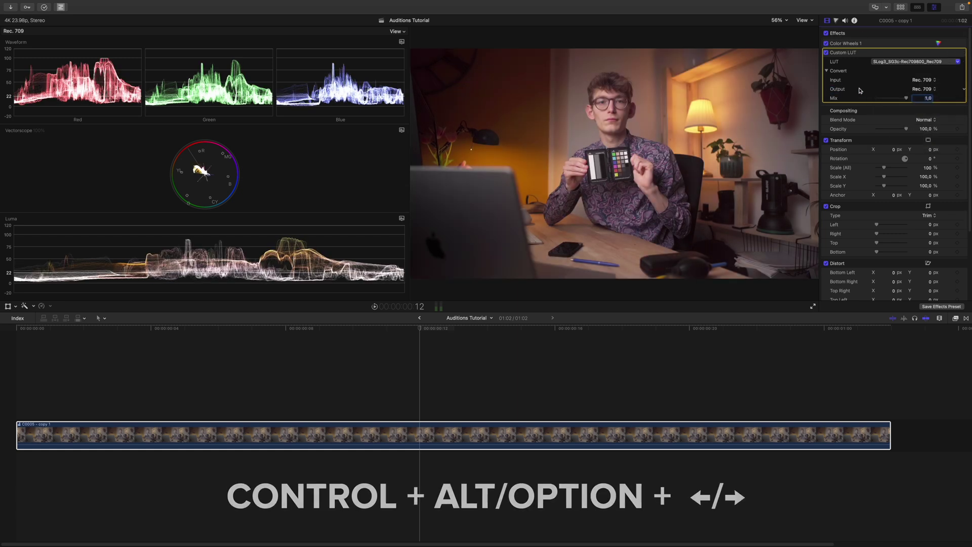
pyautogui.click(939, 43)
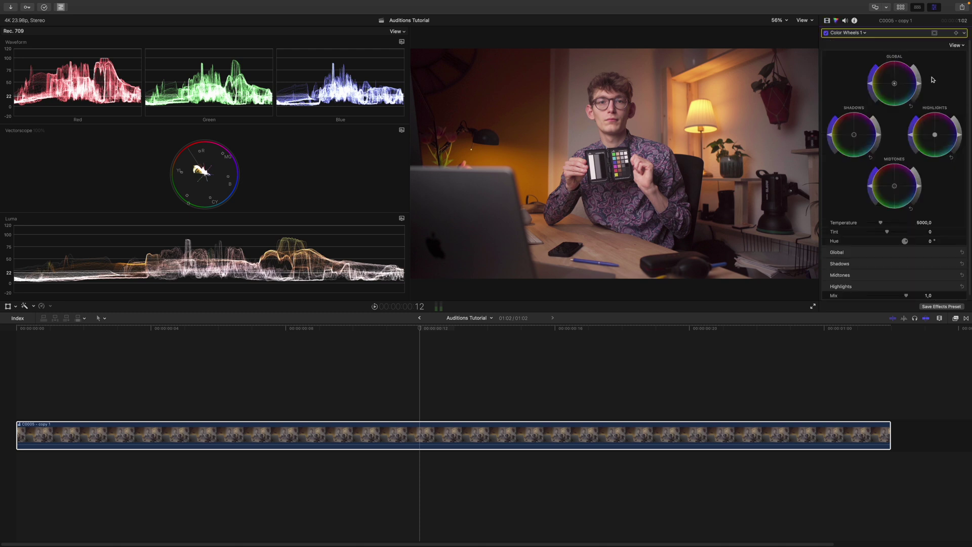
pyautogui.moveTo(933, 79); pyautogui.dragTo(933, 73)
# Switch to the next audition pick, C0005 - copy 2, and apply an EOS ALPHA S-Log 3 LUT to it.
pyautogui.hotkey('ctrl', 'alt', 'Right')
pyautogui.click(827, 20)
pyautogui.click(898, 62)
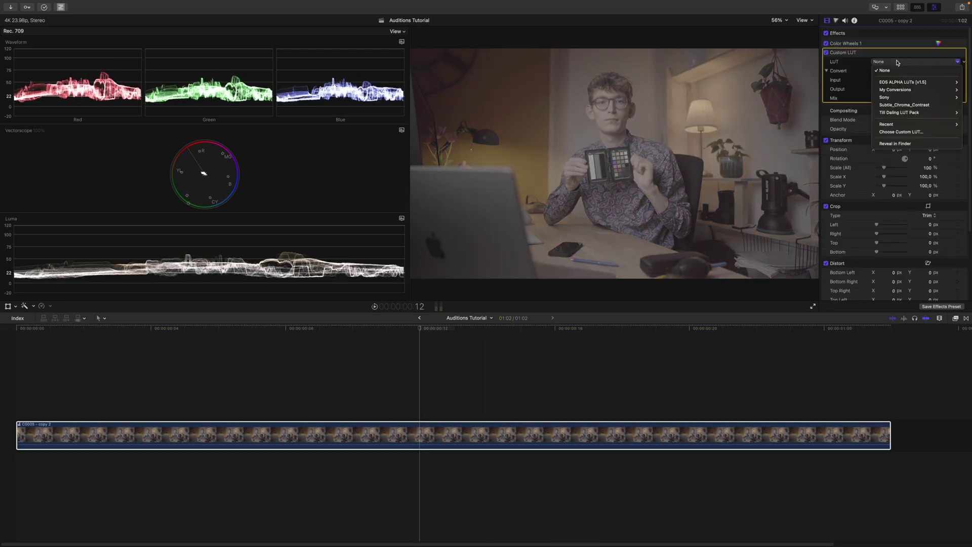
pyautogui.moveTo(907, 82)
pyautogui.moveTo(855, 98)
pyautogui.click(804, 144)
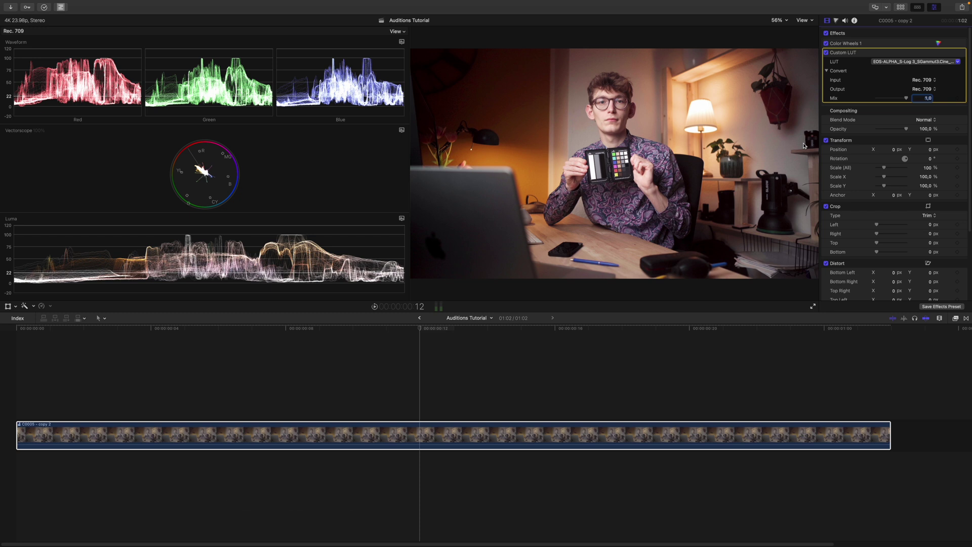
# Compare the two graded versions by alternating between the previous and next audition picks, ending on C0005 - copy 2.
pyautogui.hotkey('ctrl', 'alt', 'Left')
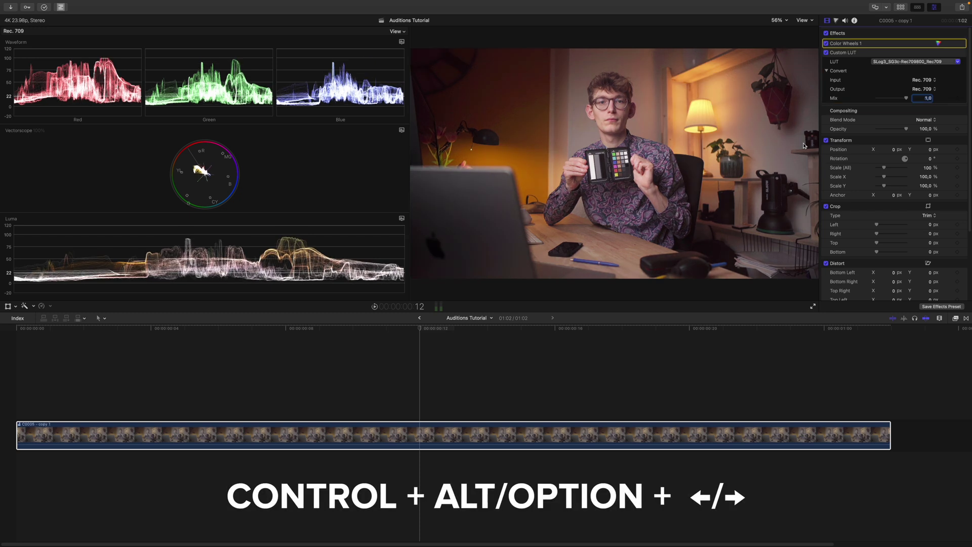
pyautogui.hotkey('ctrl', 'alt', 'Right')
pyautogui.hotkey('ctrl', 'alt', 'Left')
pyautogui.hotkey('ctrl', 'alt', 'Right')
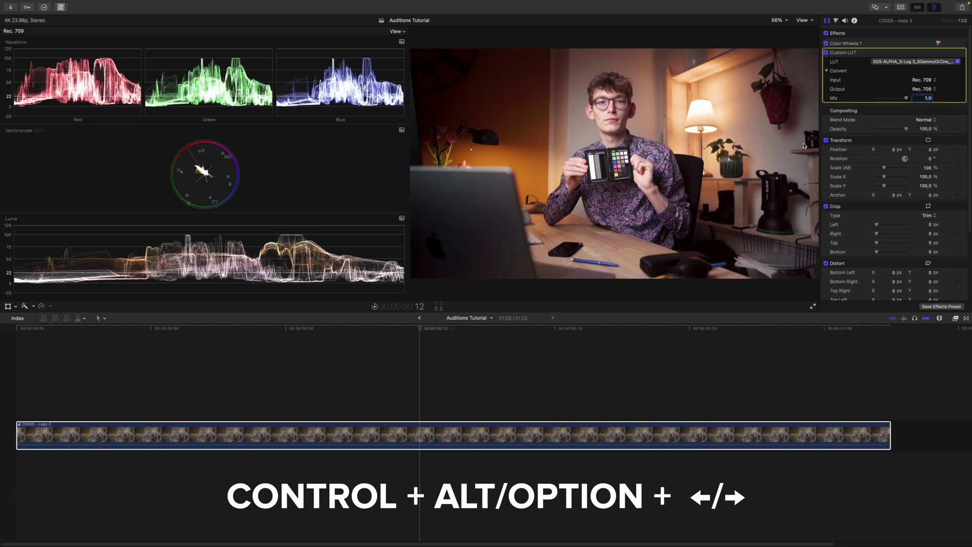
# Try splitting the audition clip near its middle and opening the audition of each part.
pyautogui.click(425, 433)
pyautogui.press('super+b')
pyautogui.press('y')
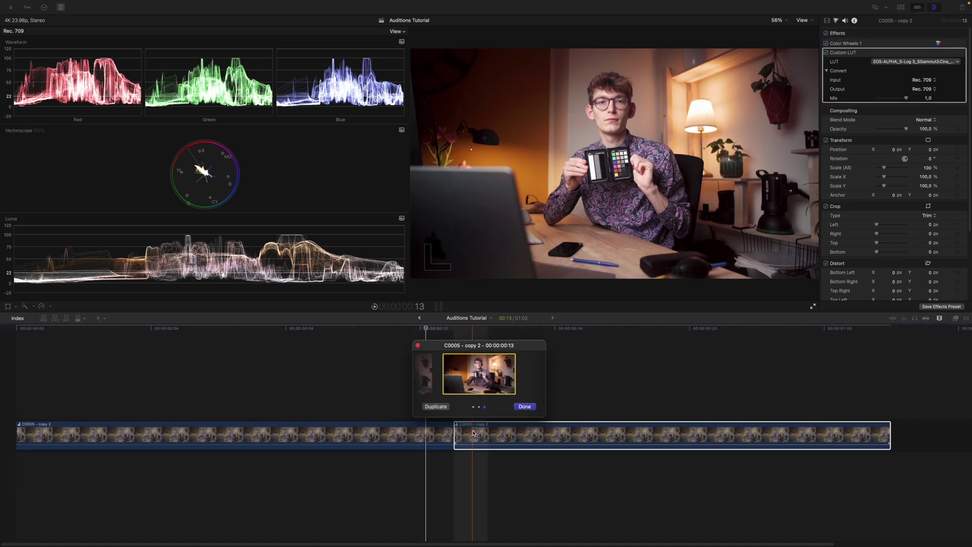
pyautogui.click(397, 433)
pyautogui.press('y')
pyautogui.click(549, 431)
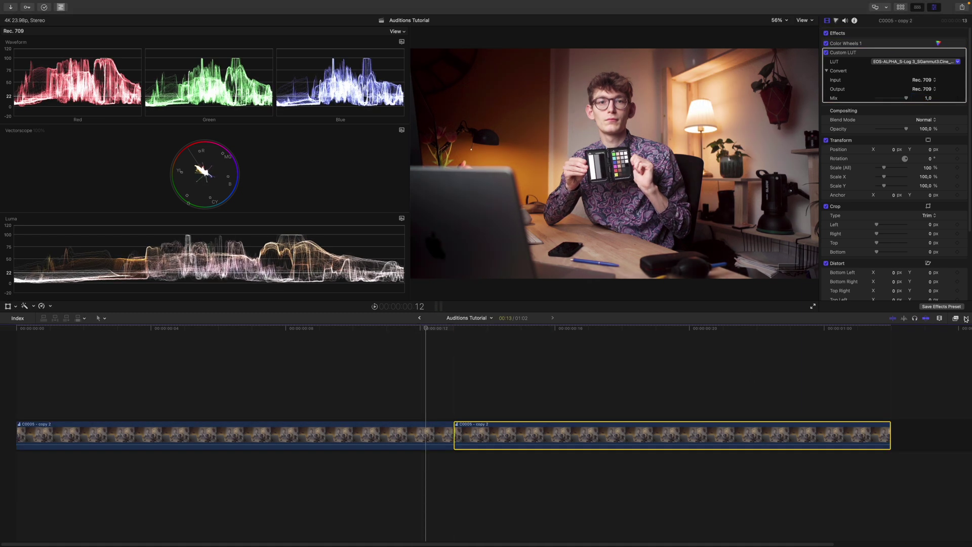
# Try adding a transition from the Transitions browser to the first part of the split clip.
pyautogui.click(965, 318)
pyautogui.moveTo(767, 351); pyautogui.dragTo(327, 432)
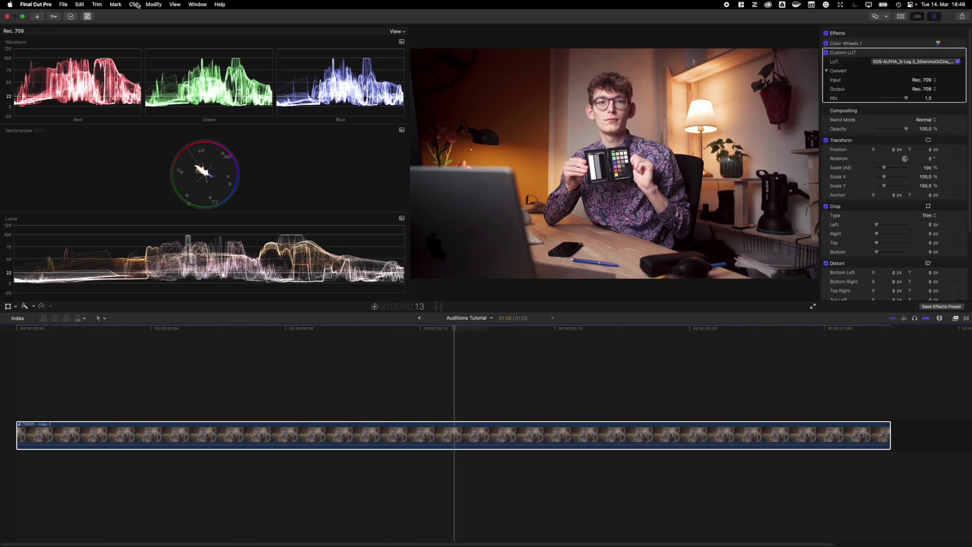
# Finalize the audition with C0005 - copy 2 as the chosen clip.
pyautogui.click(136, 4)
pyautogui.moveTo(212, 60)
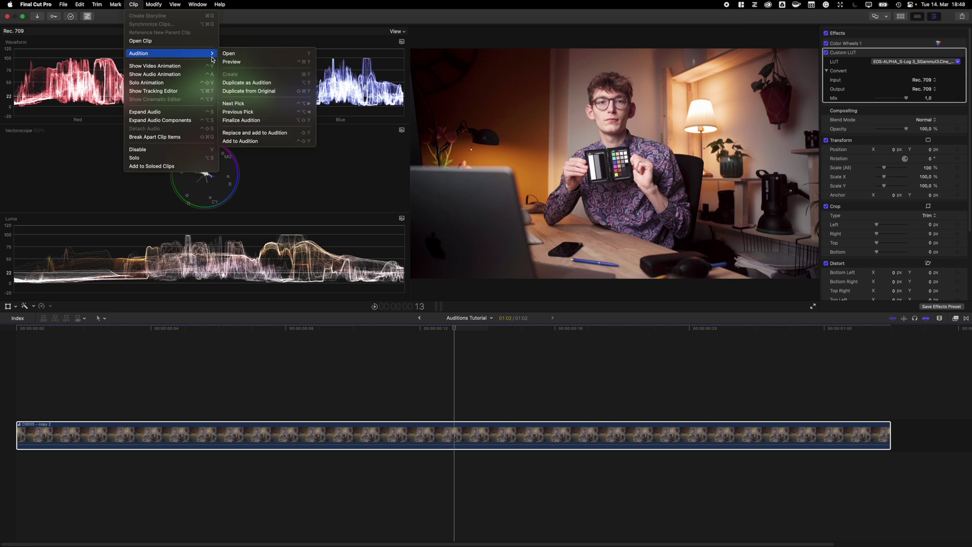
pyautogui.click(290, 124)
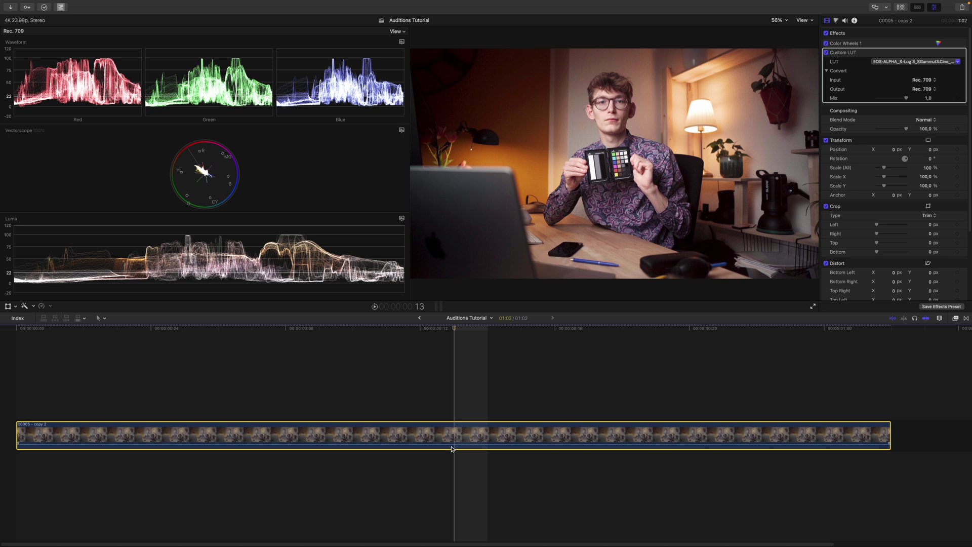
# Add a second Color Wheels correction to the finalized clip and duplicate the clip as a new audition.
pyautogui.press('alt+super+c')
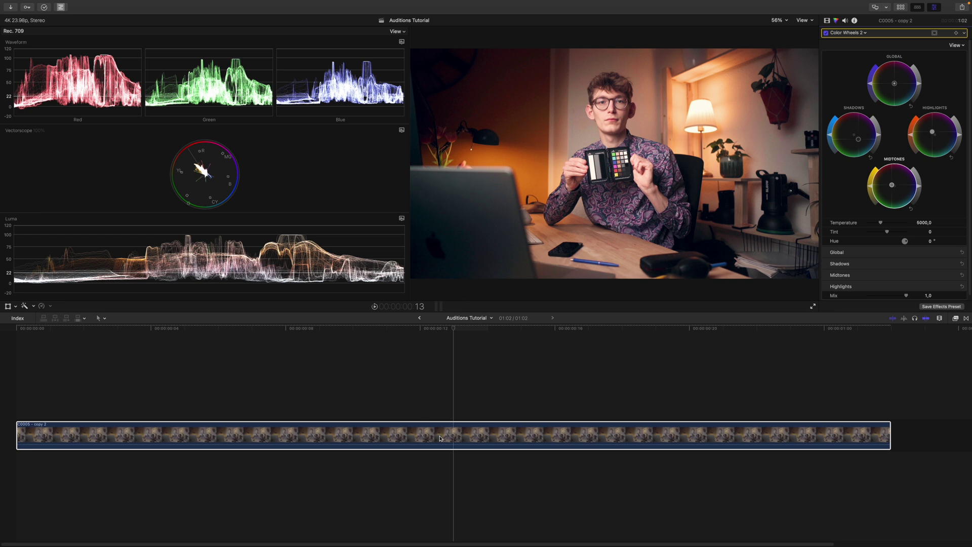
pyautogui.click(461, 444)
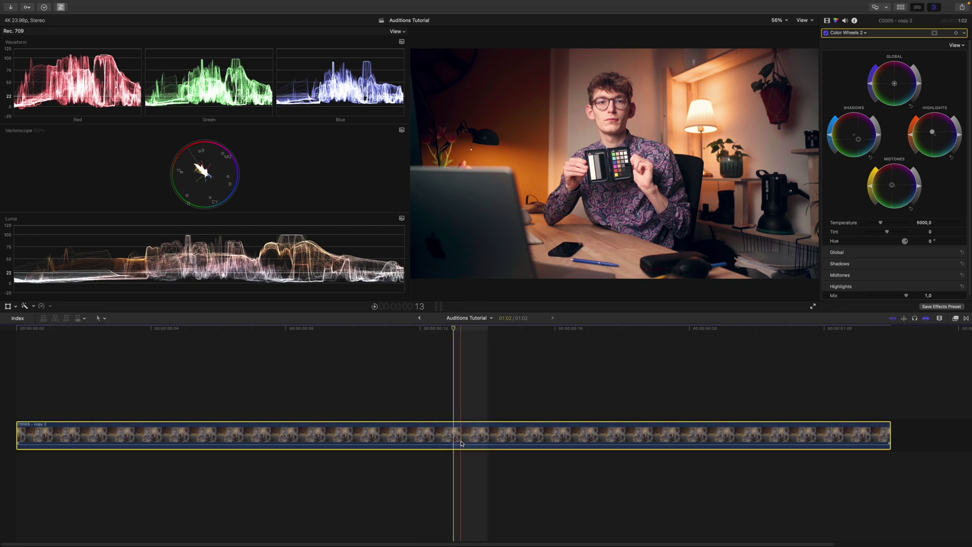
pyautogui.hotkey('alt', 'y')
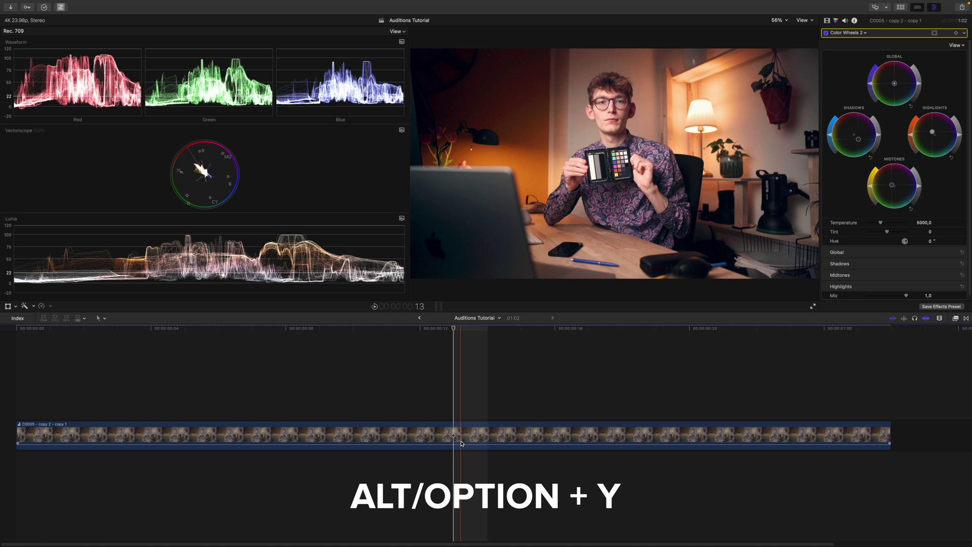
# Regrade the duplicated version in Color Wheels 2 by shifting the hues of its shadows, highlights and midtones.
pyautogui.moveTo(858, 140); pyautogui.dragTo(857, 141)
pyautogui.moveTo(933, 132); pyautogui.dragTo(931, 134)
pyautogui.moveTo(892, 185); pyautogui.dragTo(889, 183)
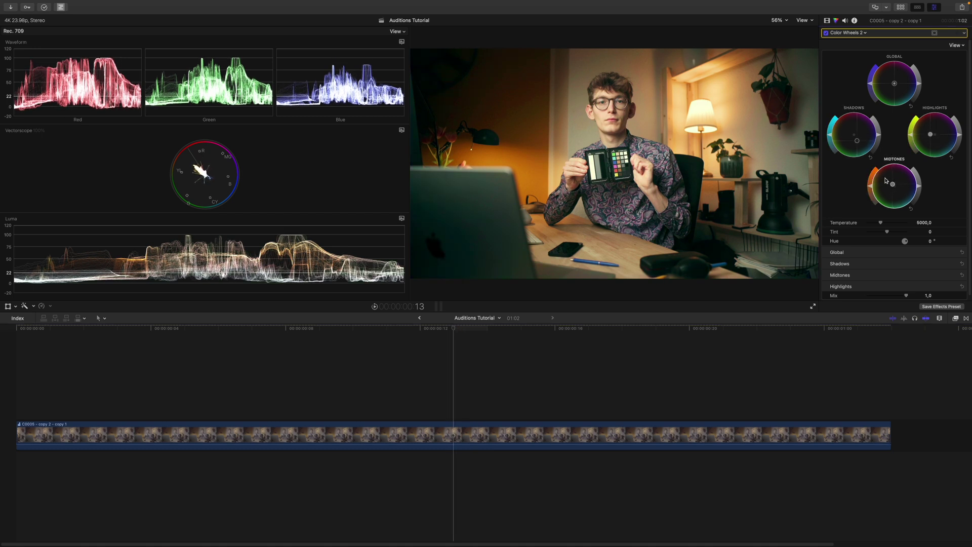
pyautogui.moveTo(857, 141); pyautogui.dragTo(860, 139)
pyautogui.moveTo(931, 134); pyautogui.dragTo(931, 133)
# Cycle through the audition picks to compare the two grades, ending on C0005 - copy 2.
pyautogui.hotkey('ctrl', 'Right')
pyautogui.hotkey('ctrl', 'Right')
pyautogui.hotkey('ctrl', 'Right')
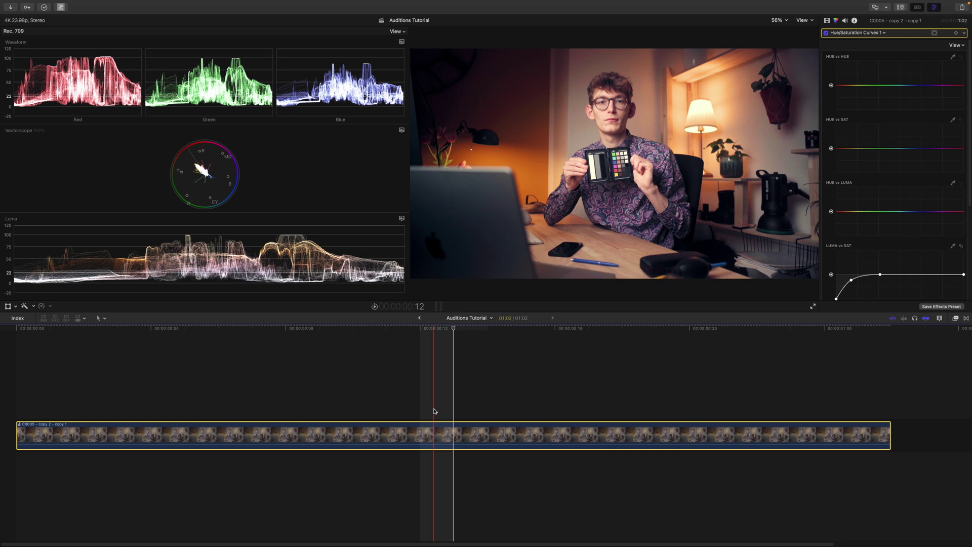
pyautogui.hotkey('ctrl', 'Left')
# Rename the current audition pick to "C0005 - Orange and Teal" in the timeline index.
pyautogui.click(23, 319)
pyautogui.click(45, 369)
pyautogui.moveTo(55, 366); pyautogui.dragTo(33, 368)
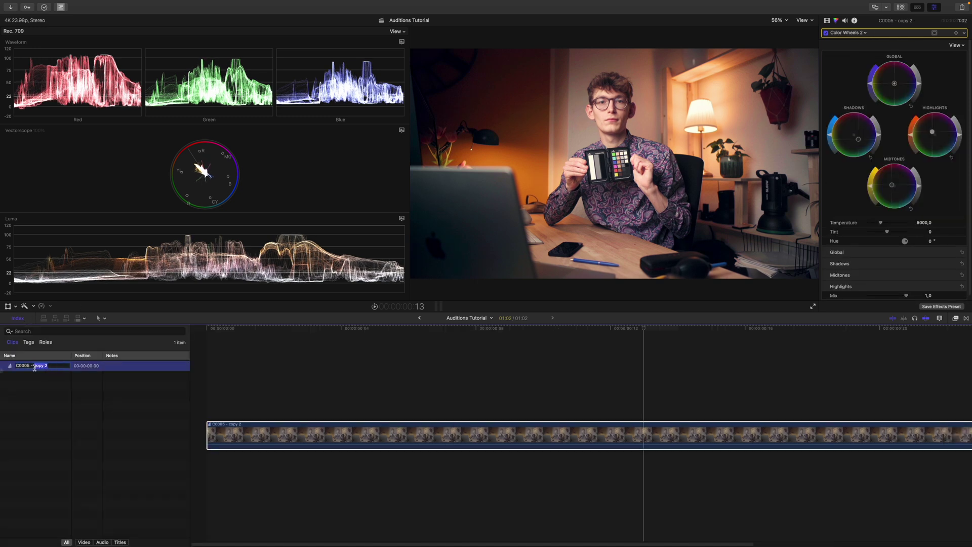
pyautogui.write('Orange  and Teal')
pyautogui.press('Return')
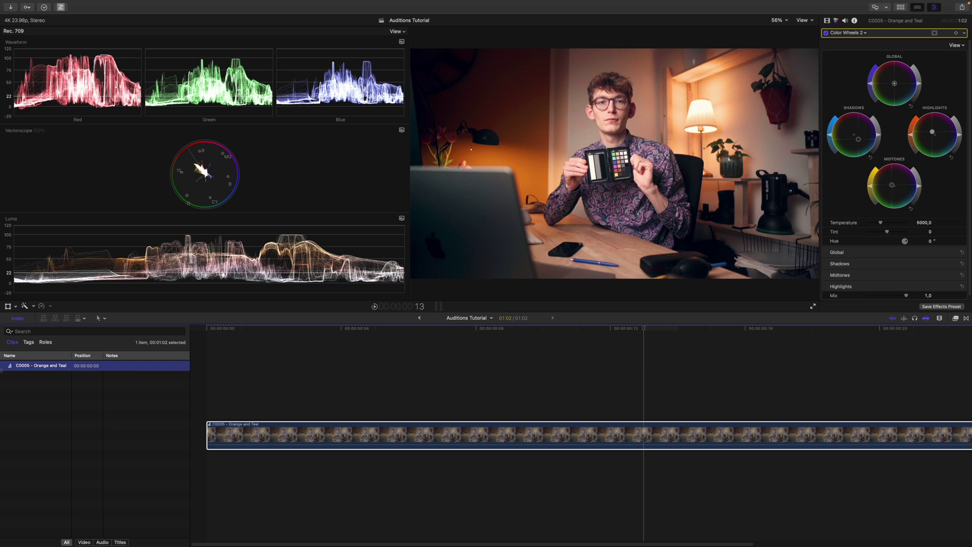
# Switch to the other audition pick and rename it to "C0005 - Experimental".
pyautogui.hotkey('ctrl', 'Right')
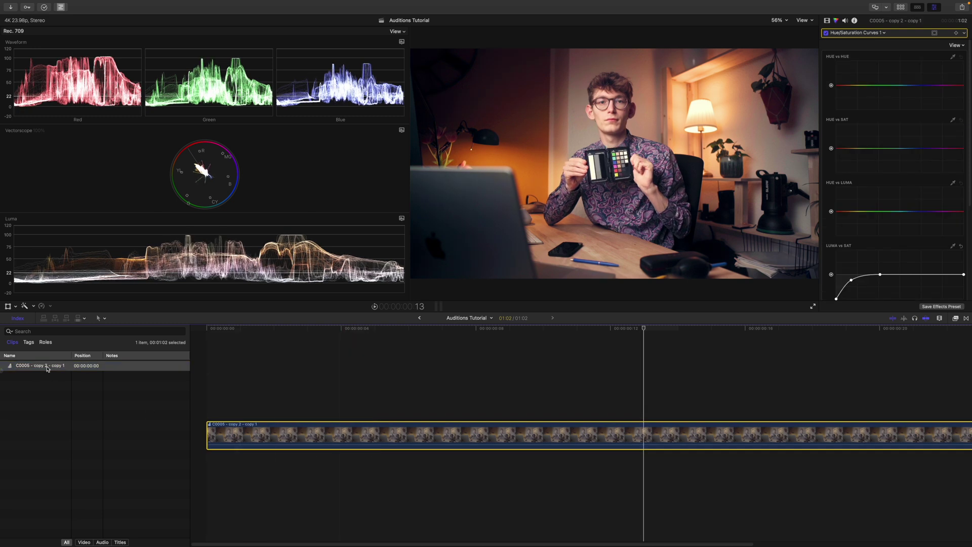
pyautogui.click(34, 366)
pyautogui.moveTo(35, 365); pyautogui.dragTo(115, 373)
pyautogui.write('Experimental')
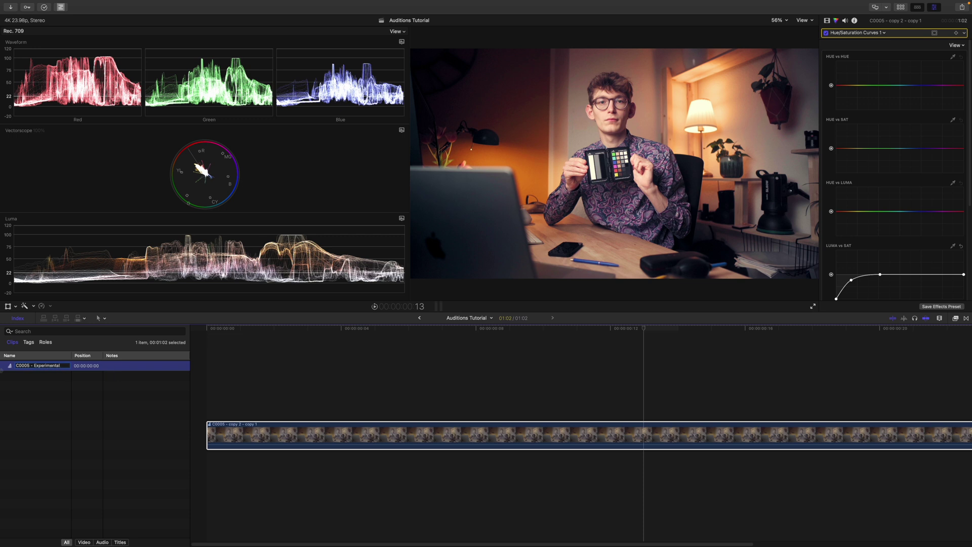
pyautogui.press('Return')
# Add the note "Add Contrast" to the Experimental version.
pyautogui.click(132, 367)
pyautogui.write('Add Contrast')
pyautogui.press('Return')
# Switch to the Orange and Teal pick and give it the note "Add Sharpening".
pyautogui.hotkey('ctrl', 'Right')
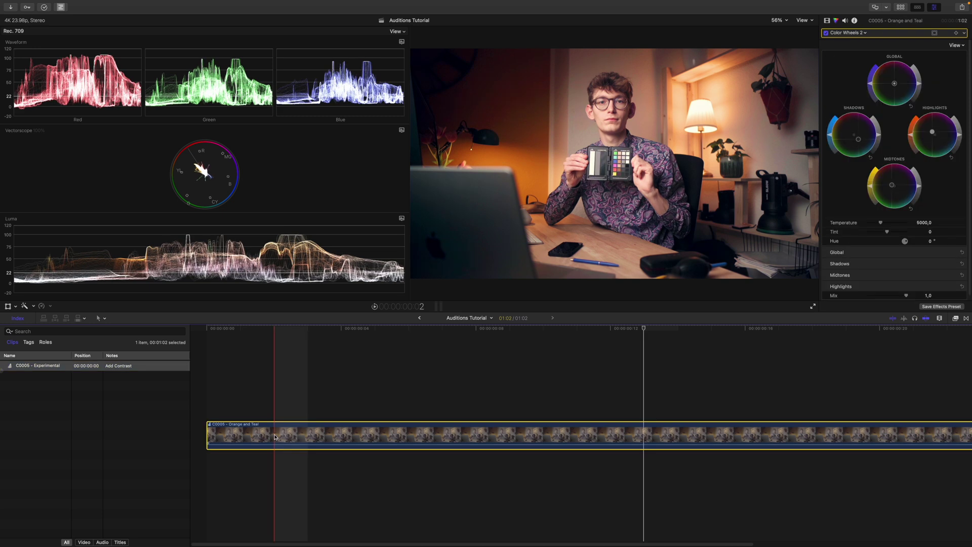
pyautogui.click(124, 365)
pyautogui.write('Add Sharpening')
pyautogui.press('Return')
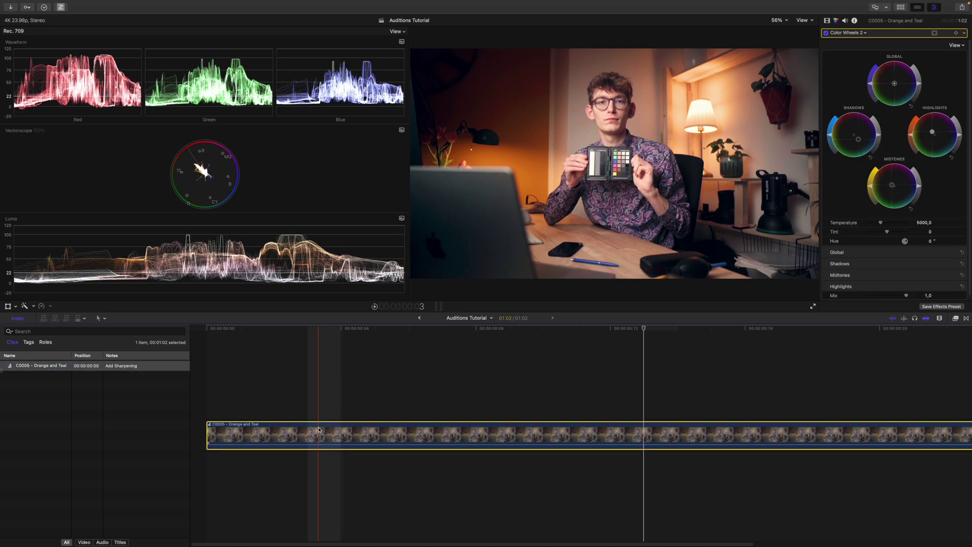
# Open the clip's audition and select the Experimental version.
pyautogui.press('y')
pyautogui.click(271, 378)
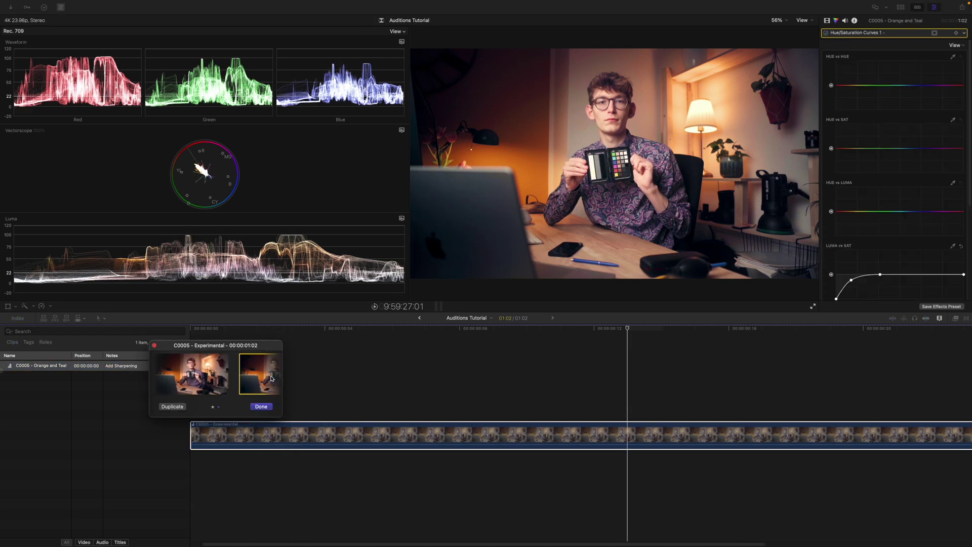